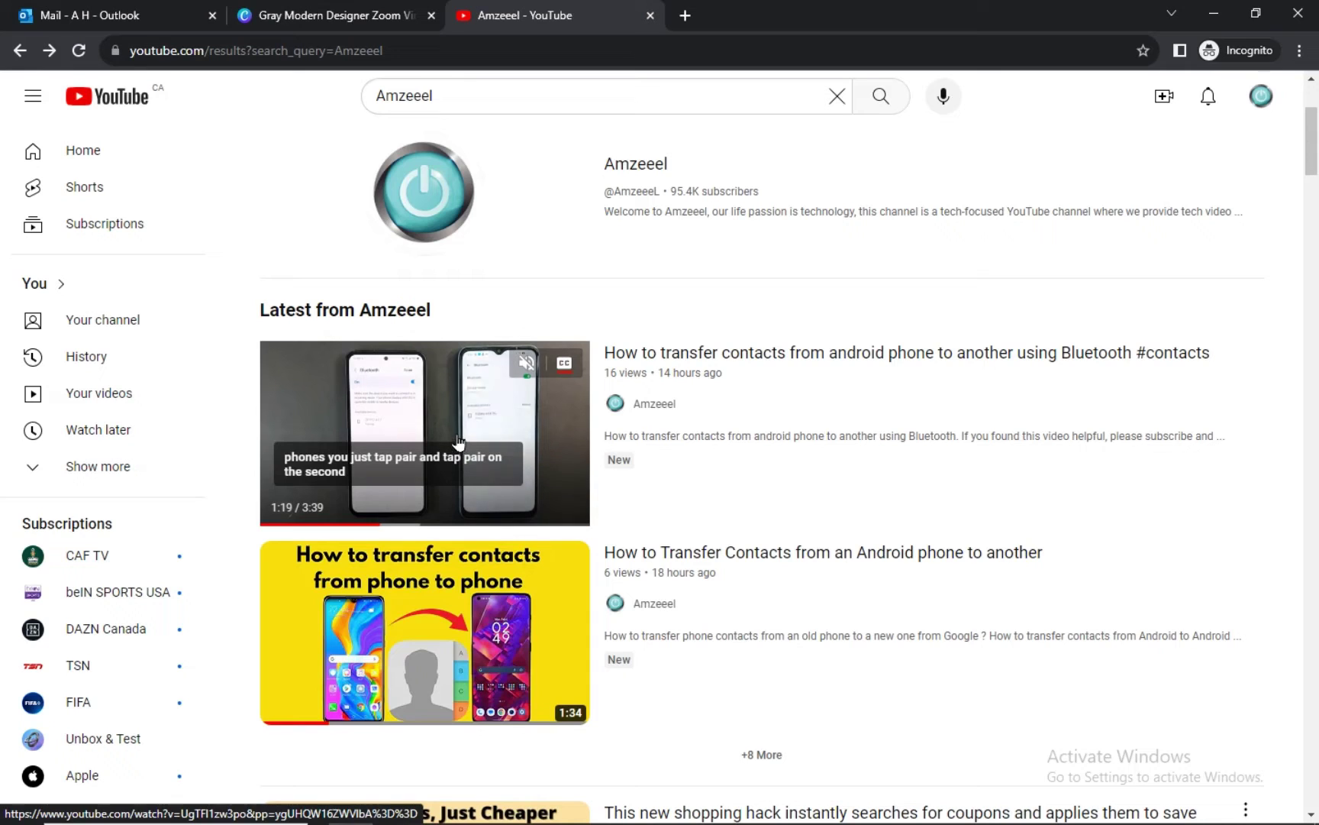
Play the Bluetooth contact-transfer video with Punjabi auto-translated subtitles turned on
click(454, 409)
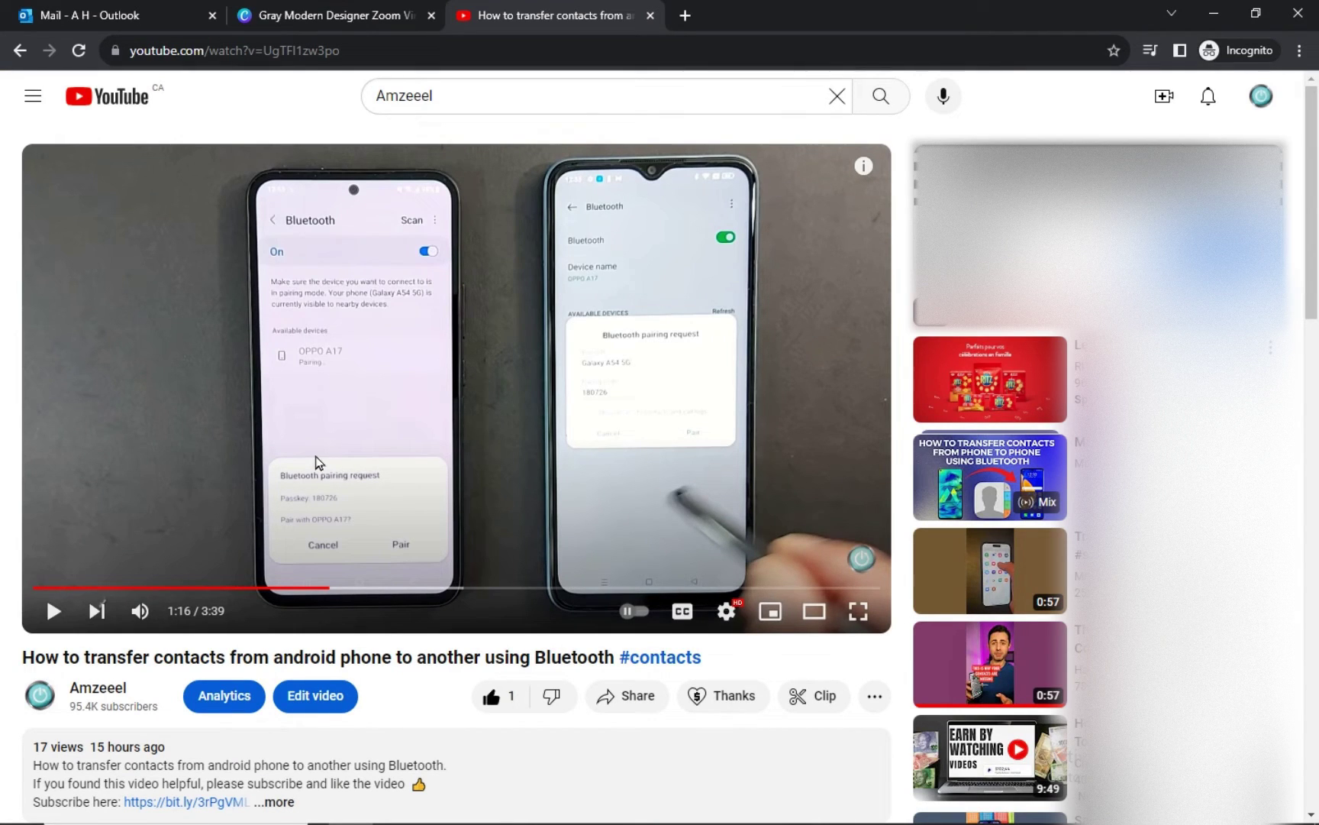
click(683, 610)
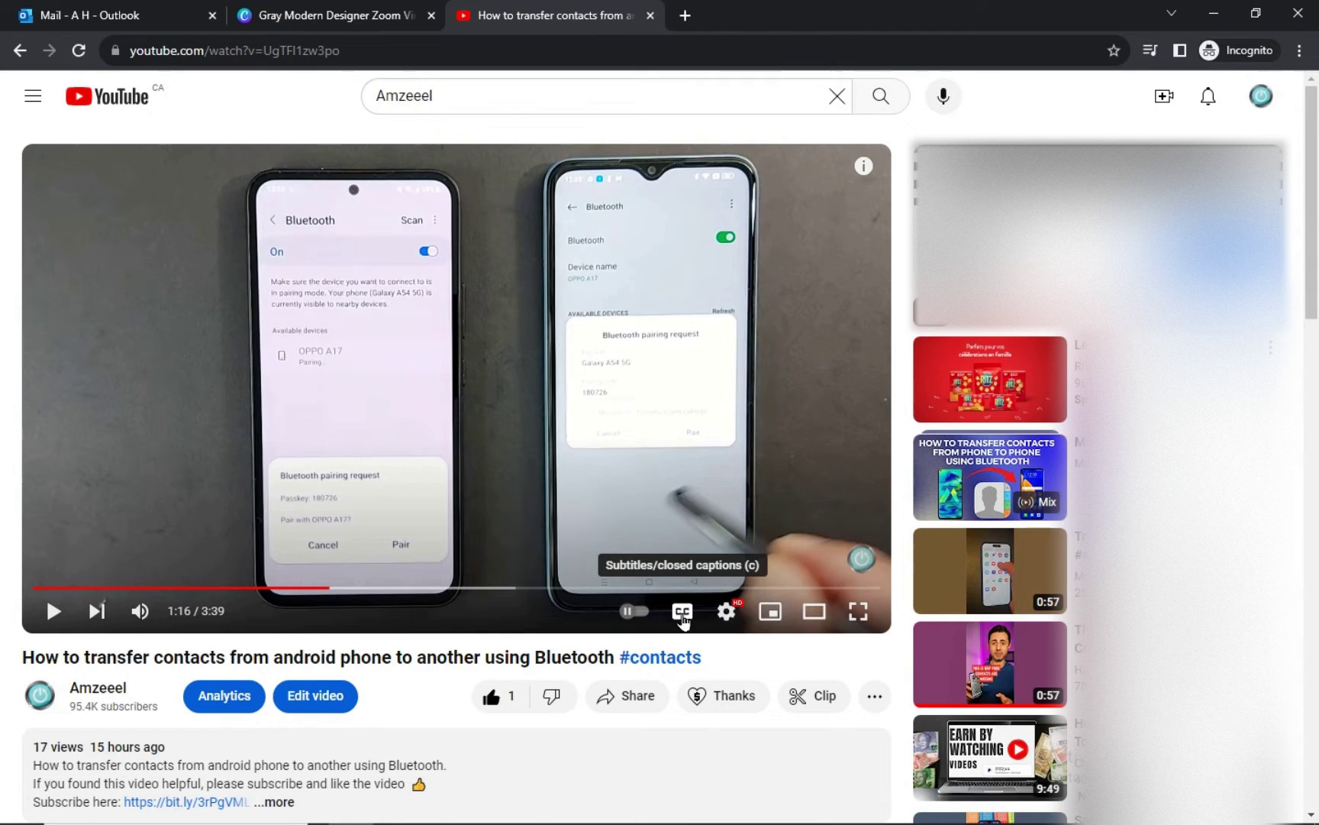
click(681, 615)
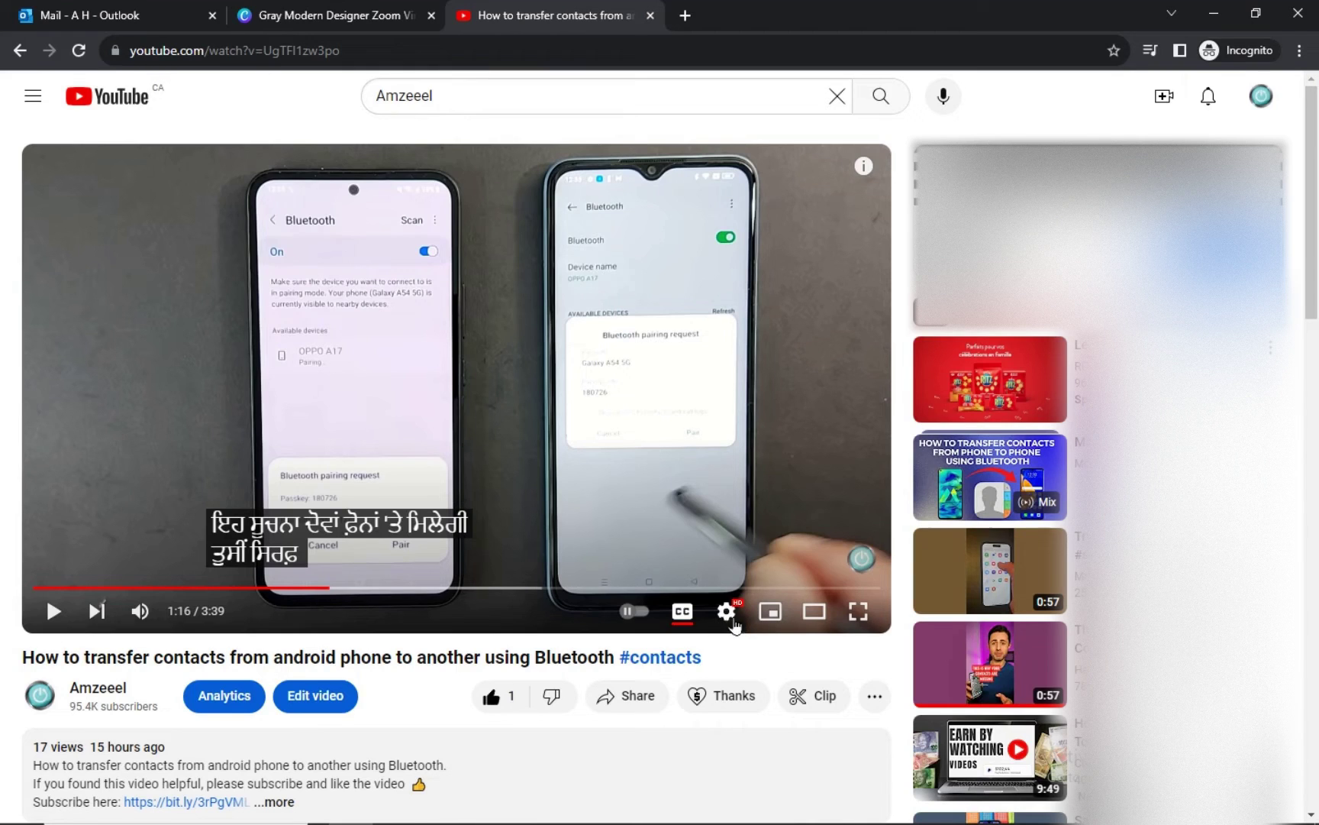
Switch the auto-translated subtitles from Punjabi to Chinese (Simplified) via Settings > Subtitles/CC
click(729, 612)
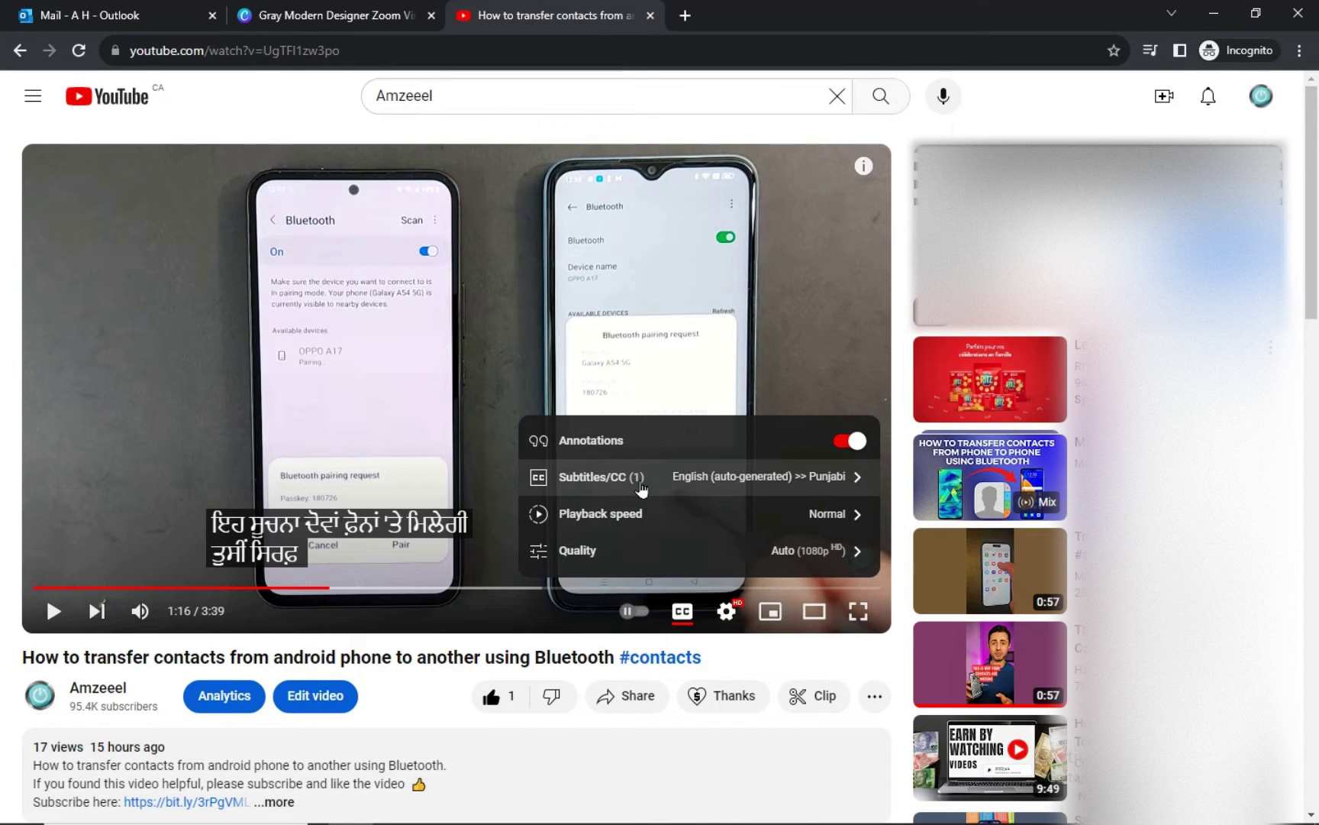
click(699, 485)
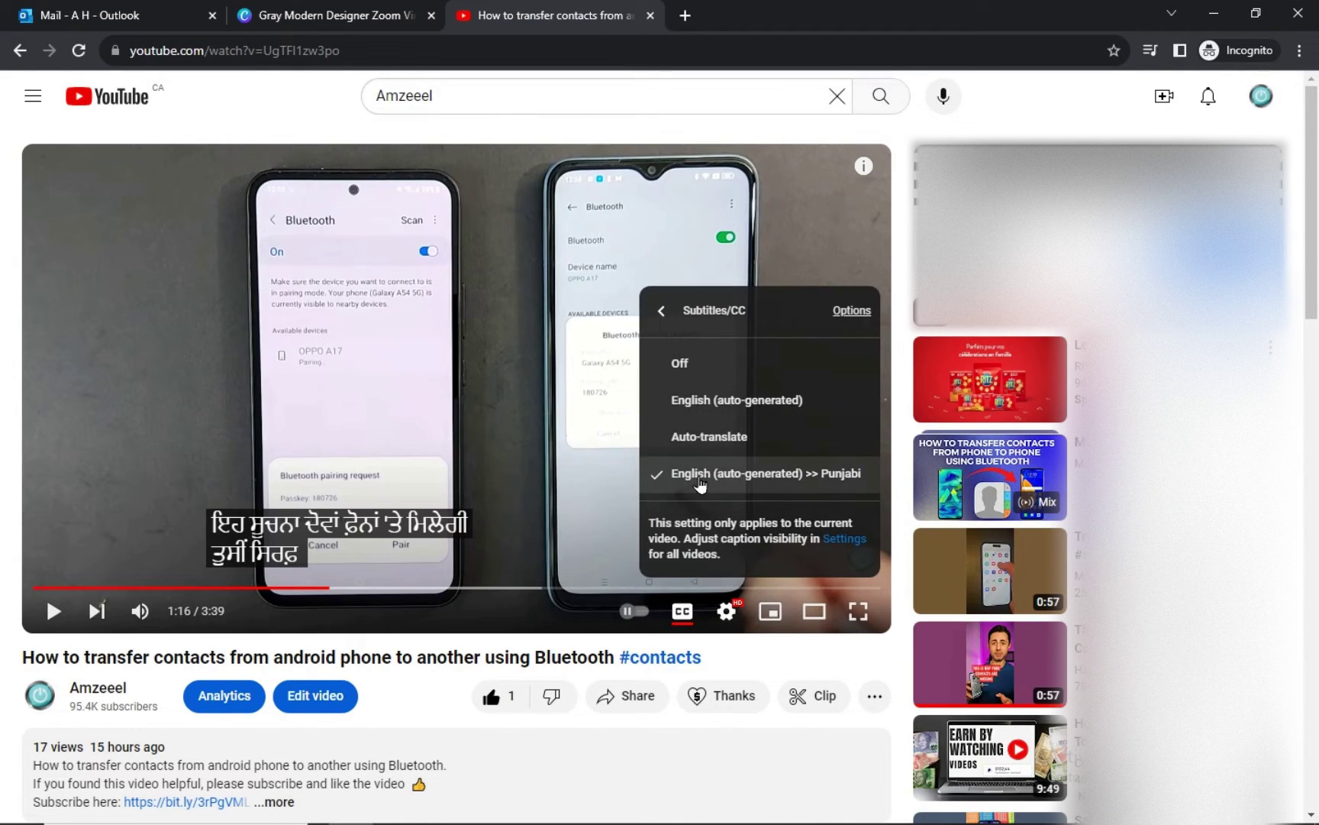
click(713, 443)
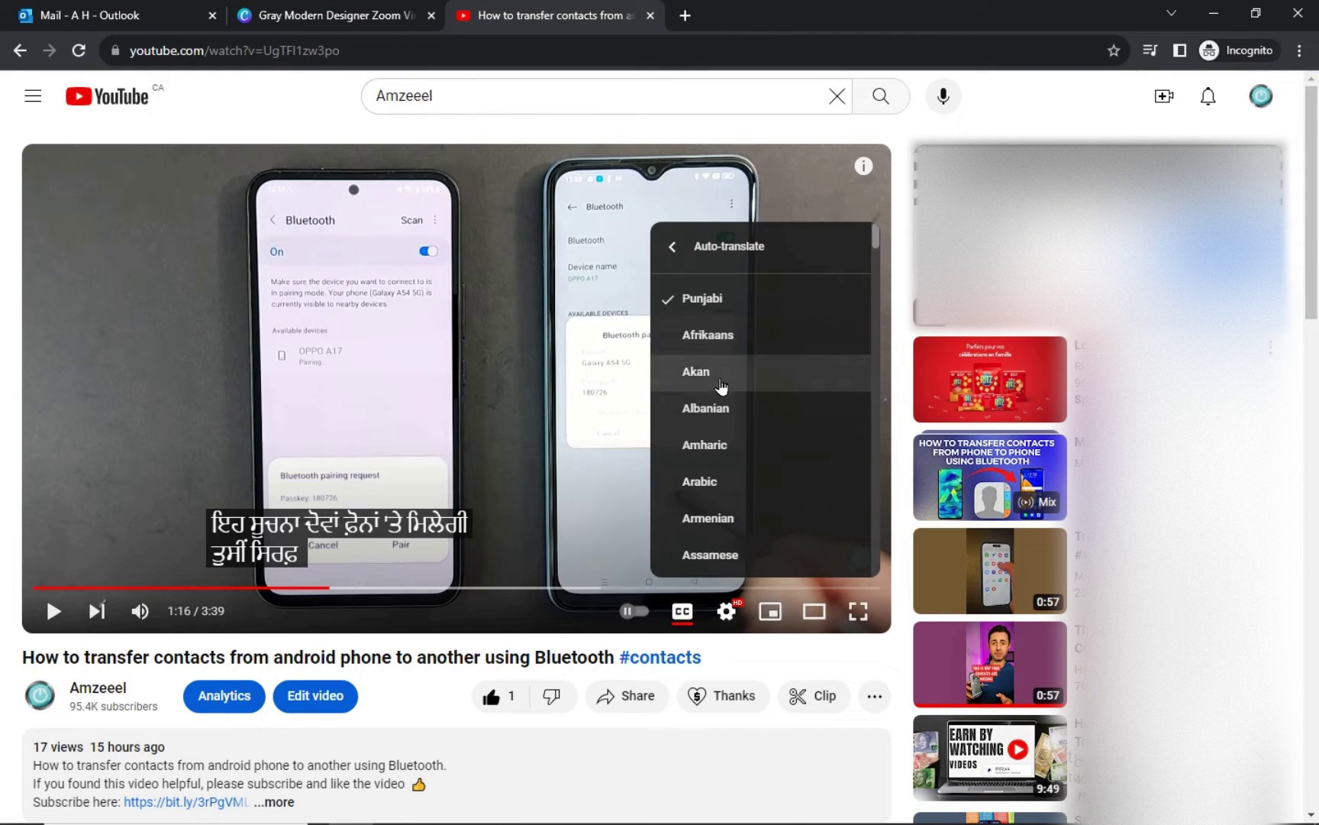
scroll(720, 387, down, 1)
scroll(729, 449, down, 2)
scroll(728, 501, down, 2)
scroll(728, 501, down, 1)
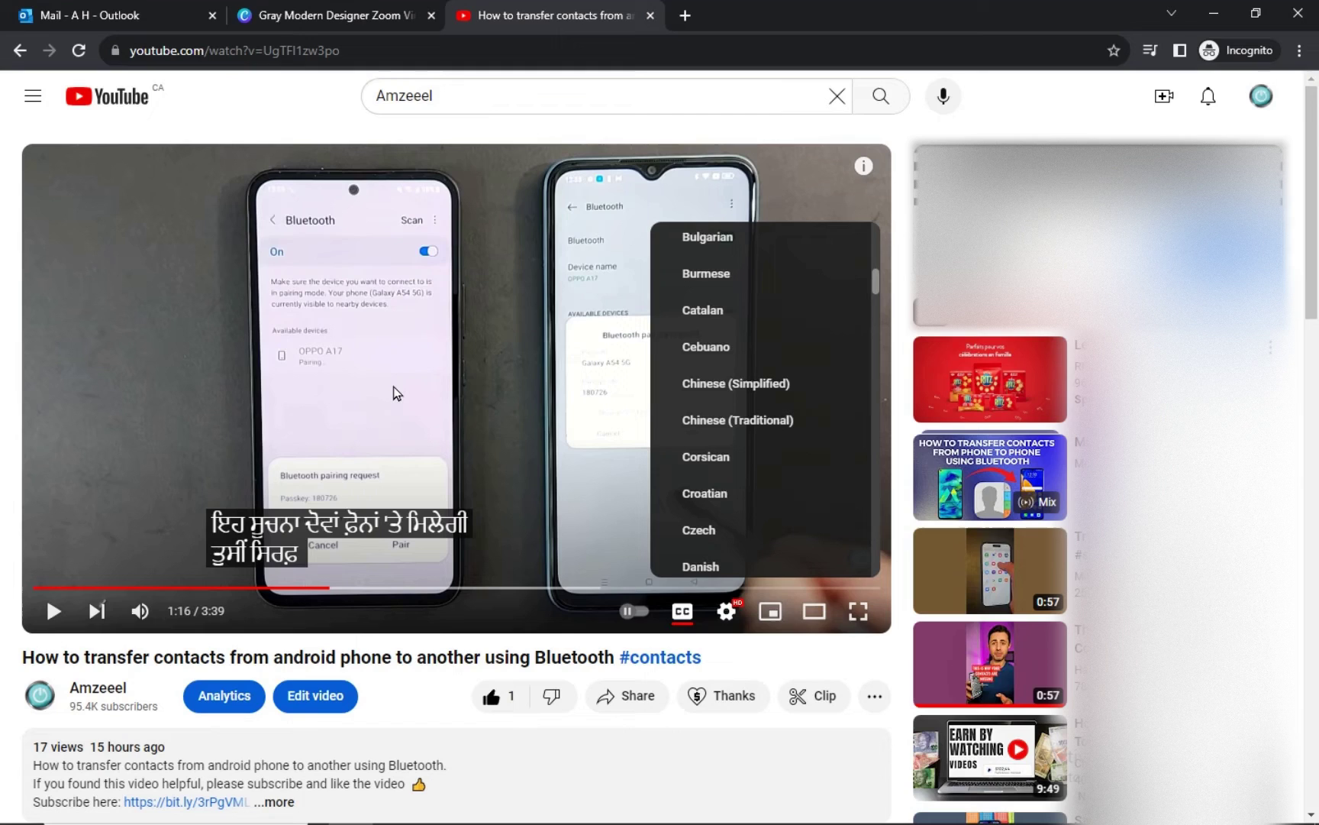
click(740, 390)
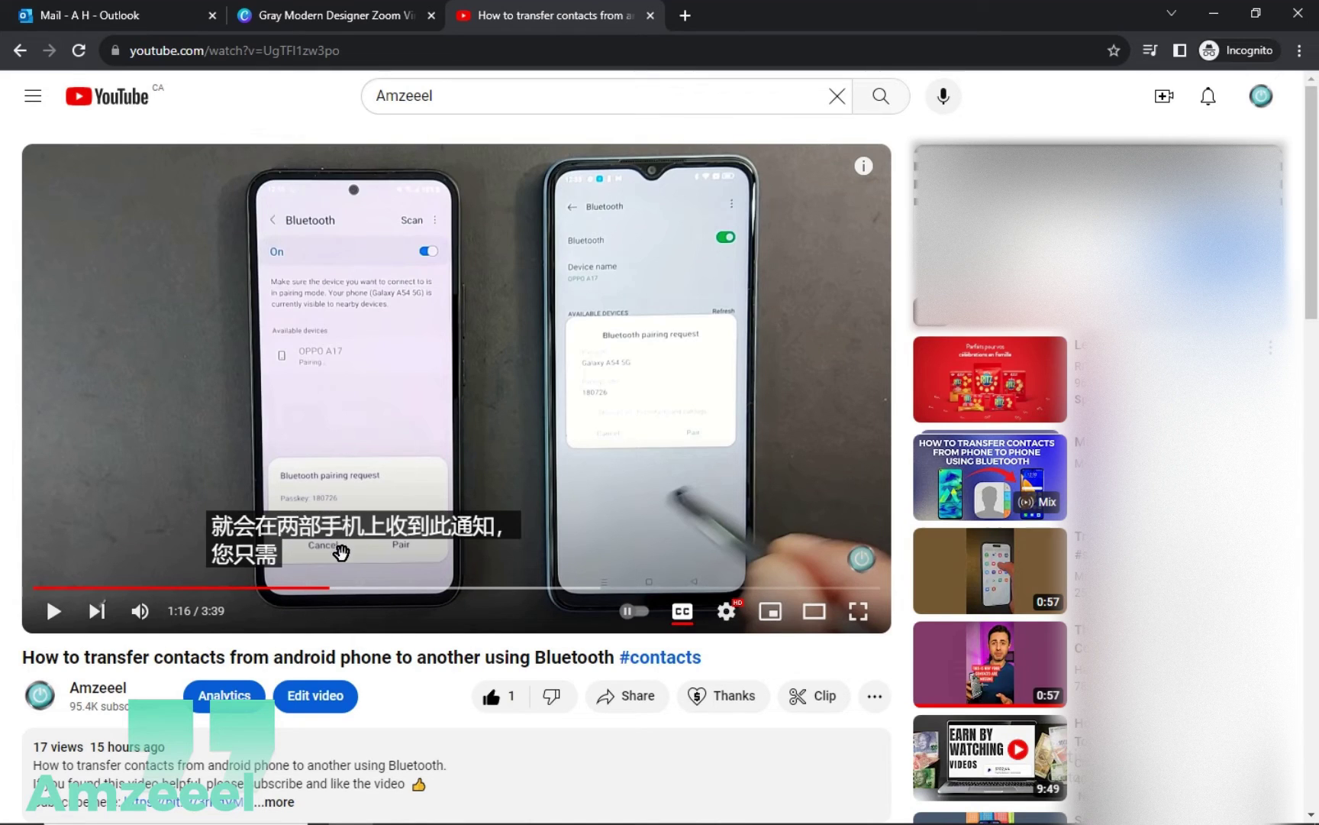
Pause the video and change the auto-translated subtitles to German
click(56, 613)
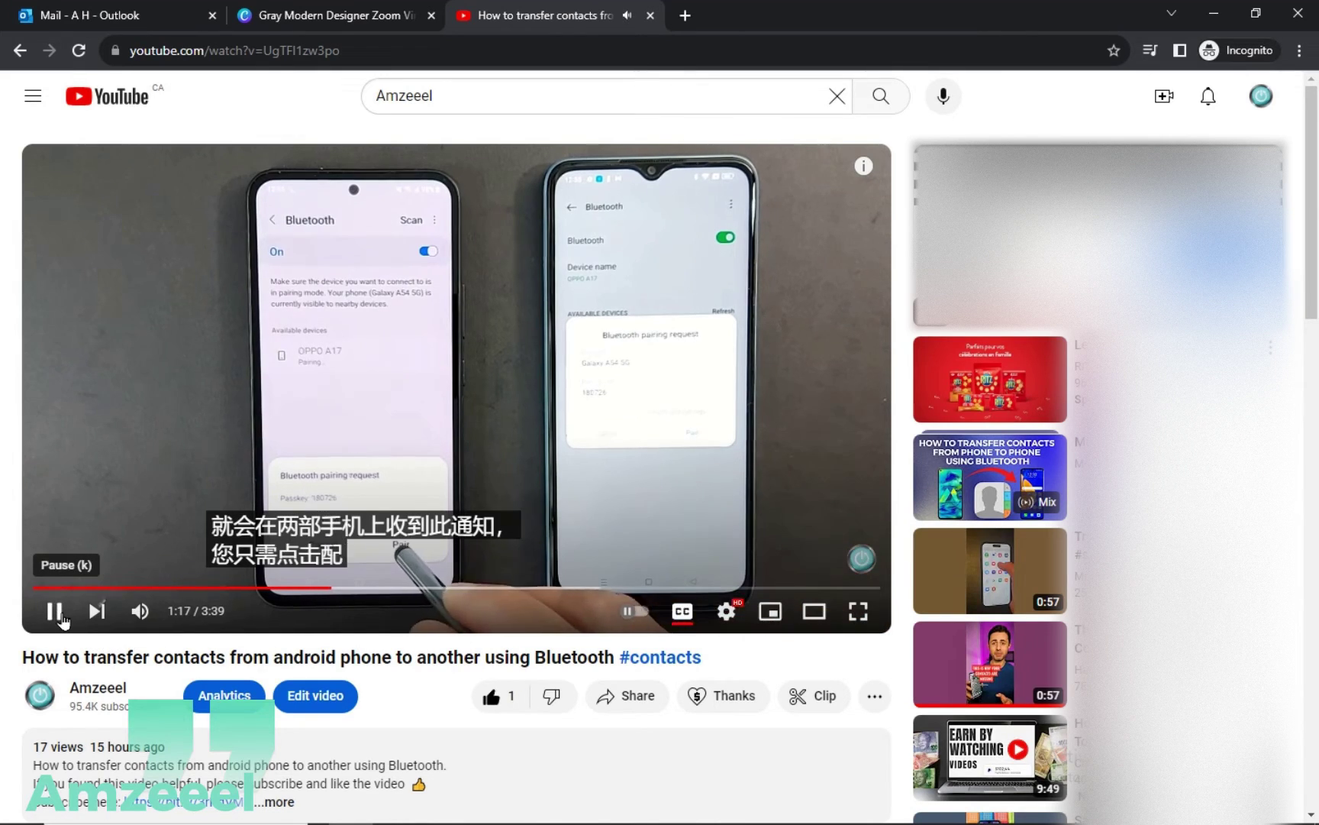
click(57, 613)
click(732, 612)
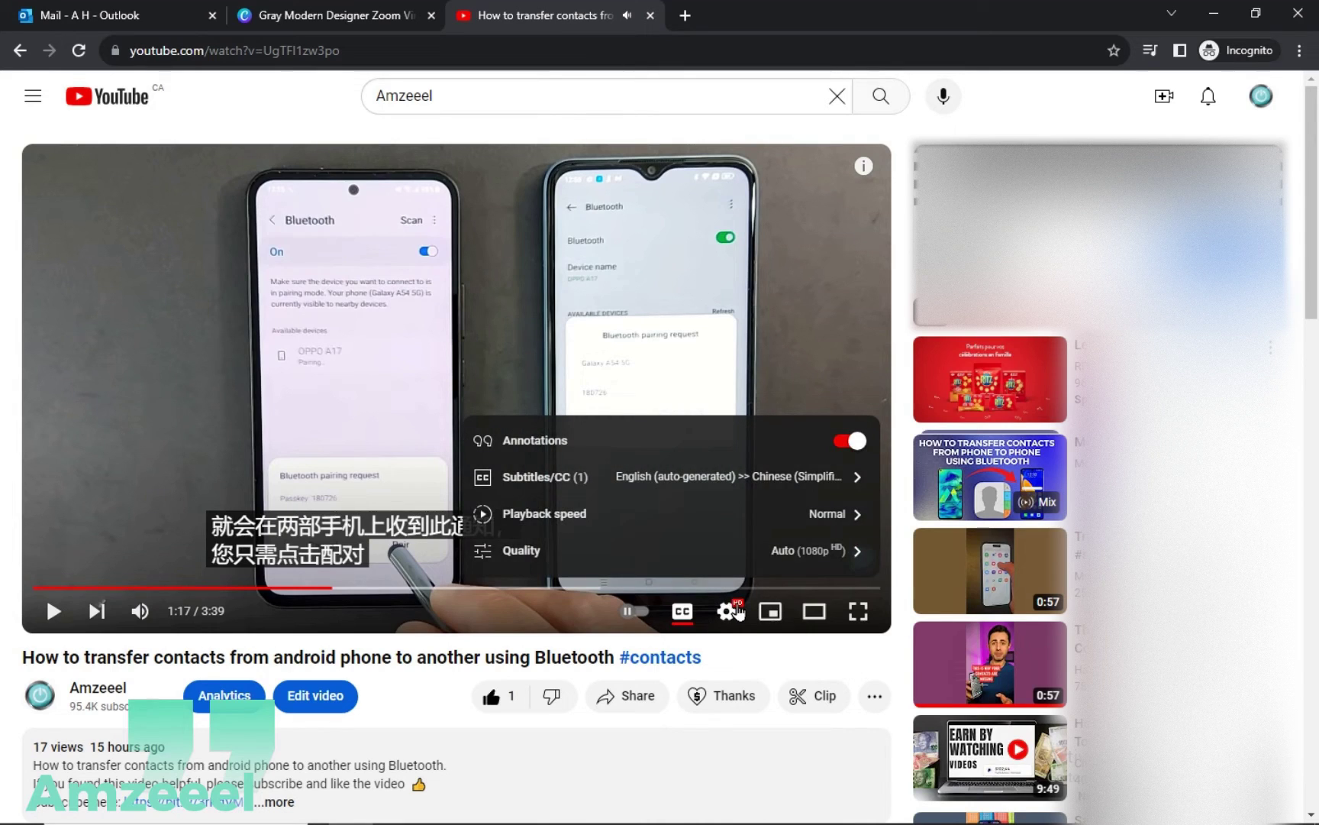
click(638, 491)
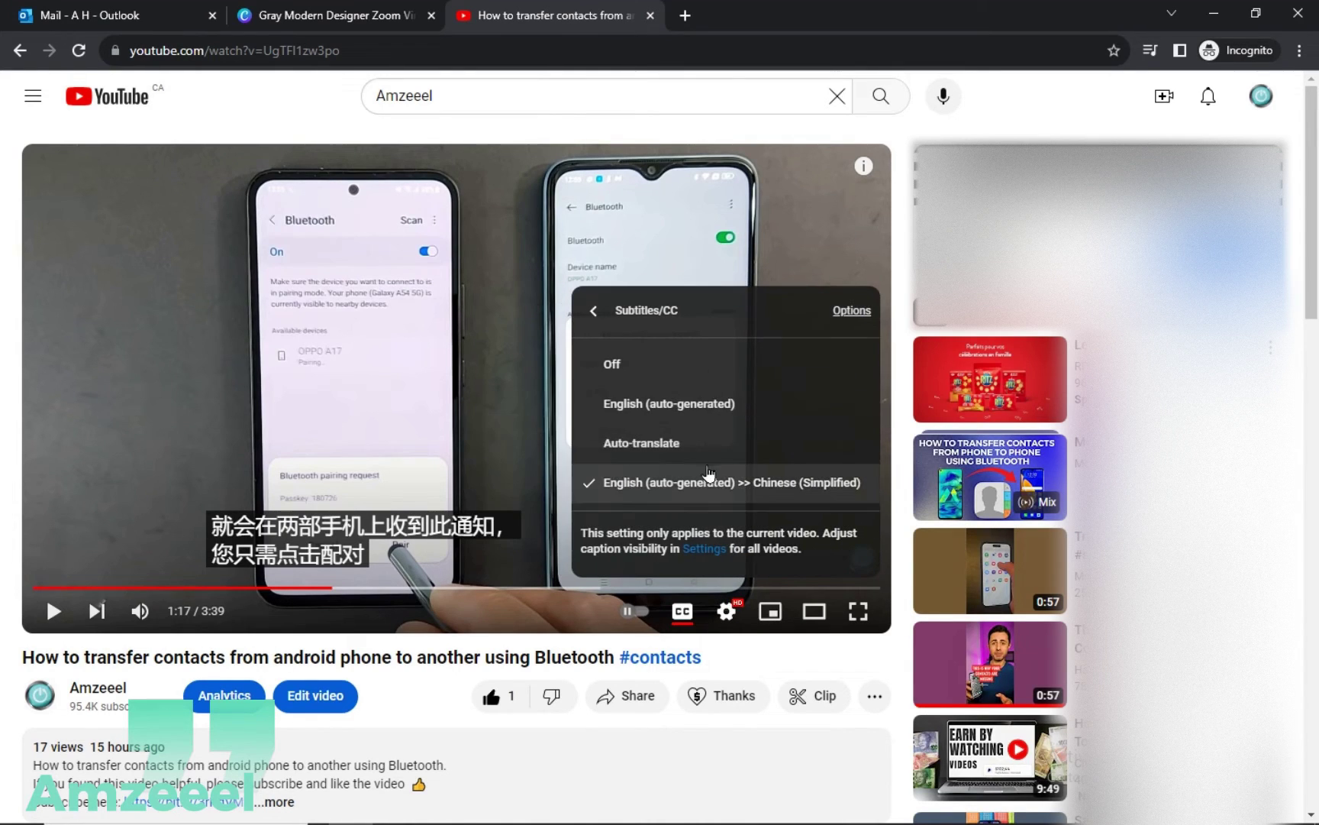
click(647, 445)
scroll(725, 437, down, 2)
scroll(730, 442, down, 3)
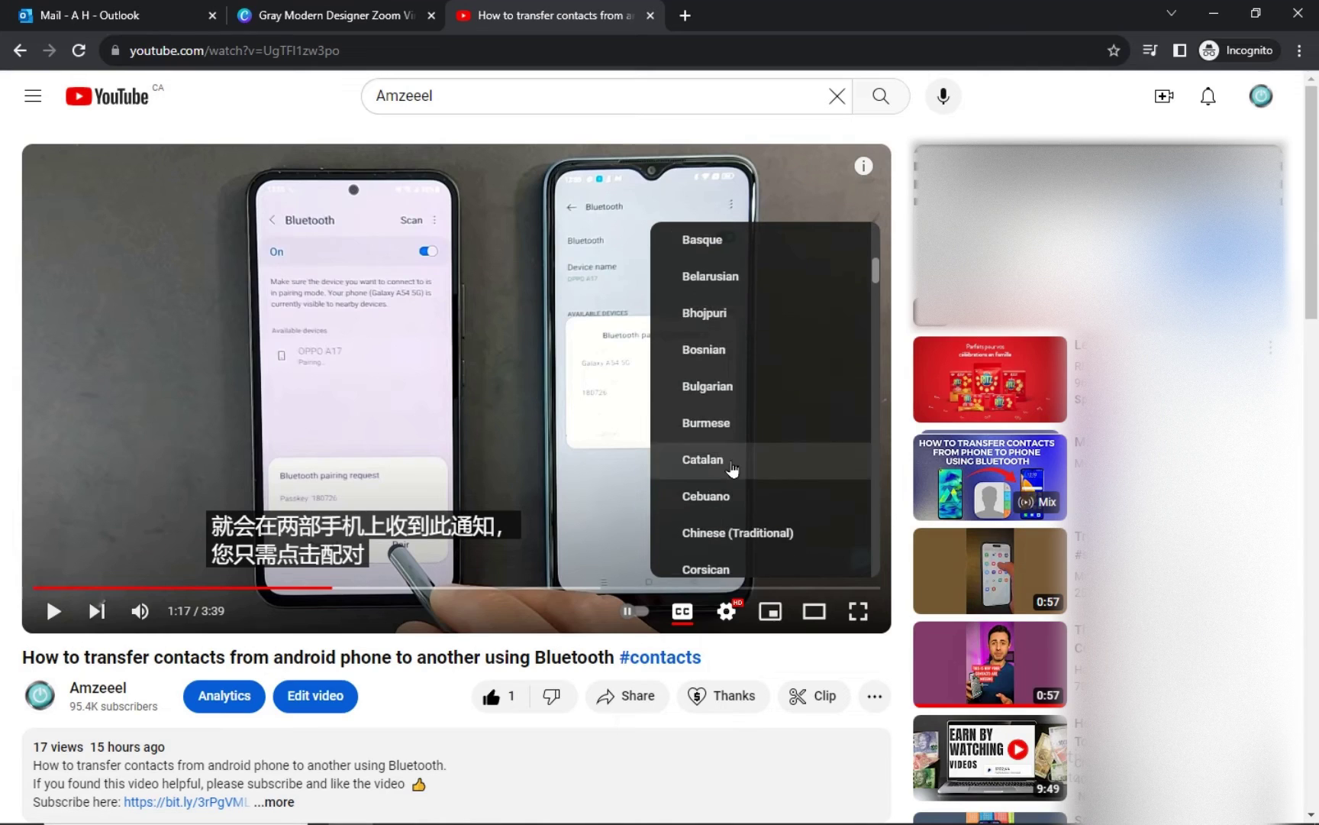
scroll(737, 463, down, 3)
scroll(742, 471, down, 2)
scroll(745, 478, up, 3)
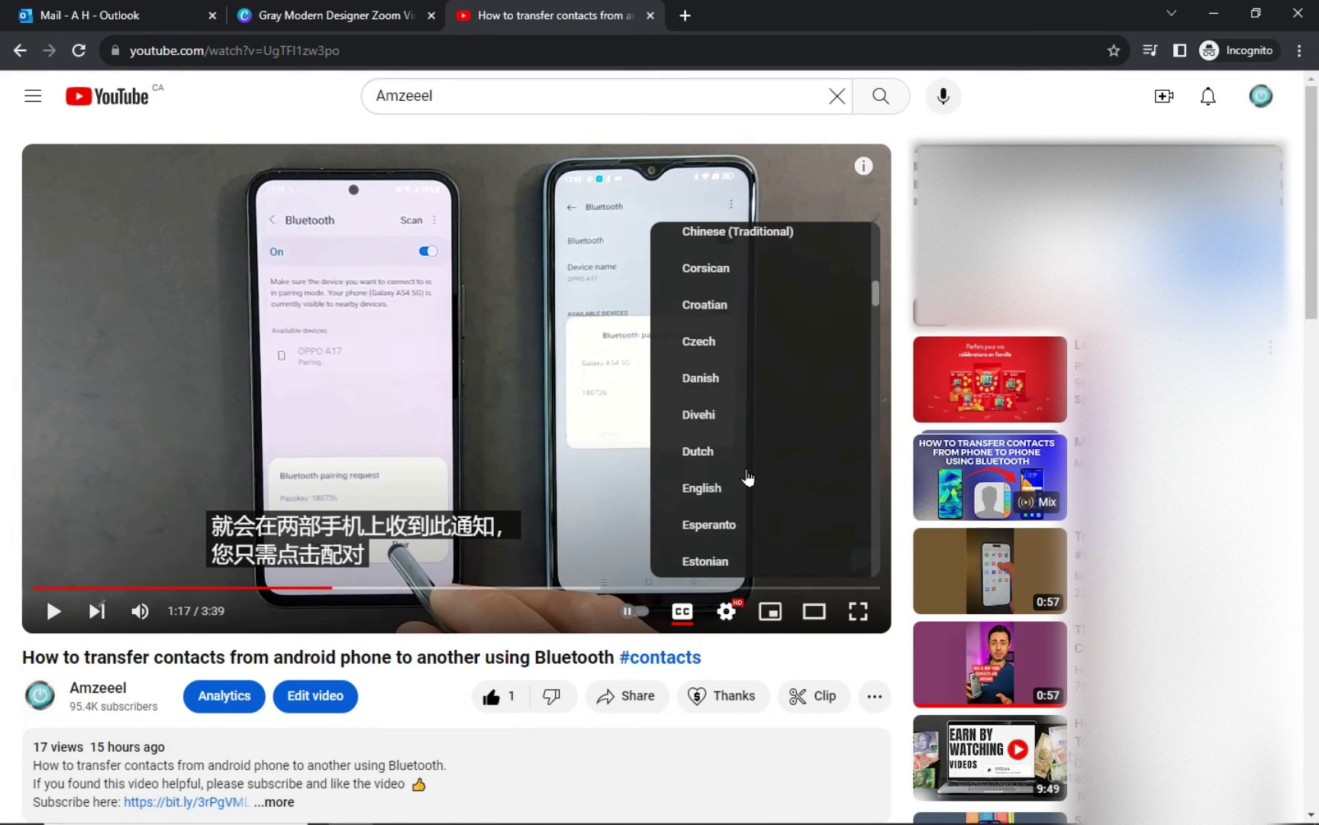
scroll(742, 482, down, 3)
scroll(740, 484, down, 1)
scroll(738, 480, down, 1)
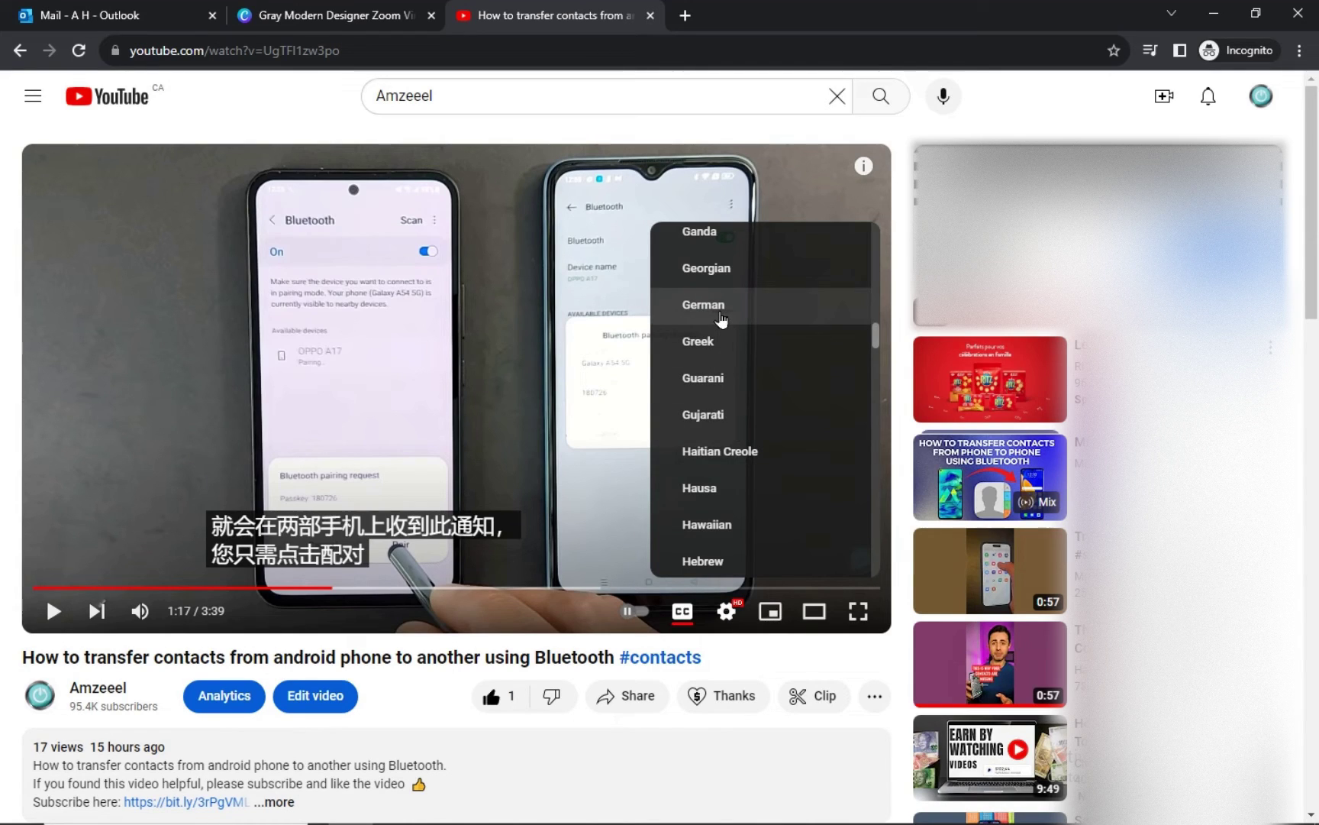
click(720, 315)
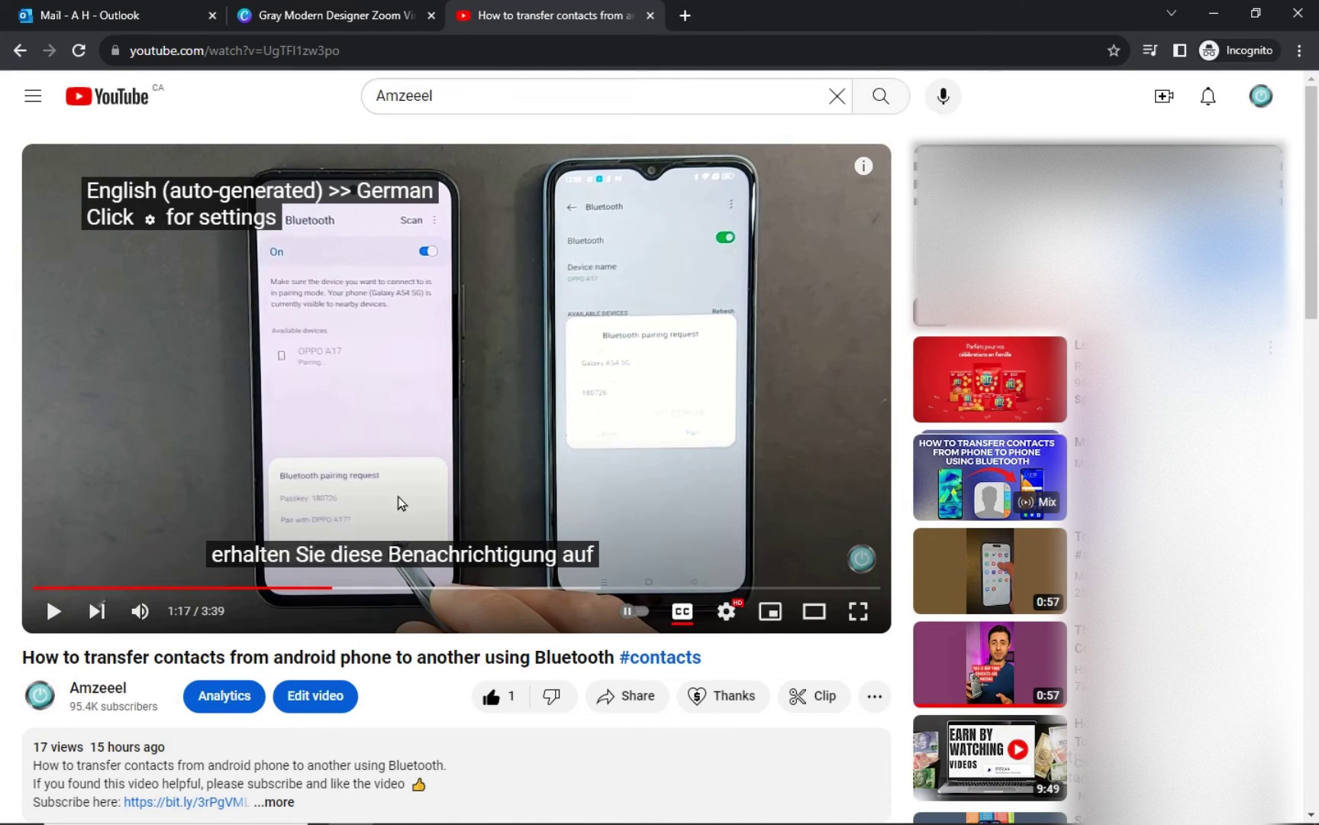
Change the auto-translated subtitles from German to Hindi
click(728, 616)
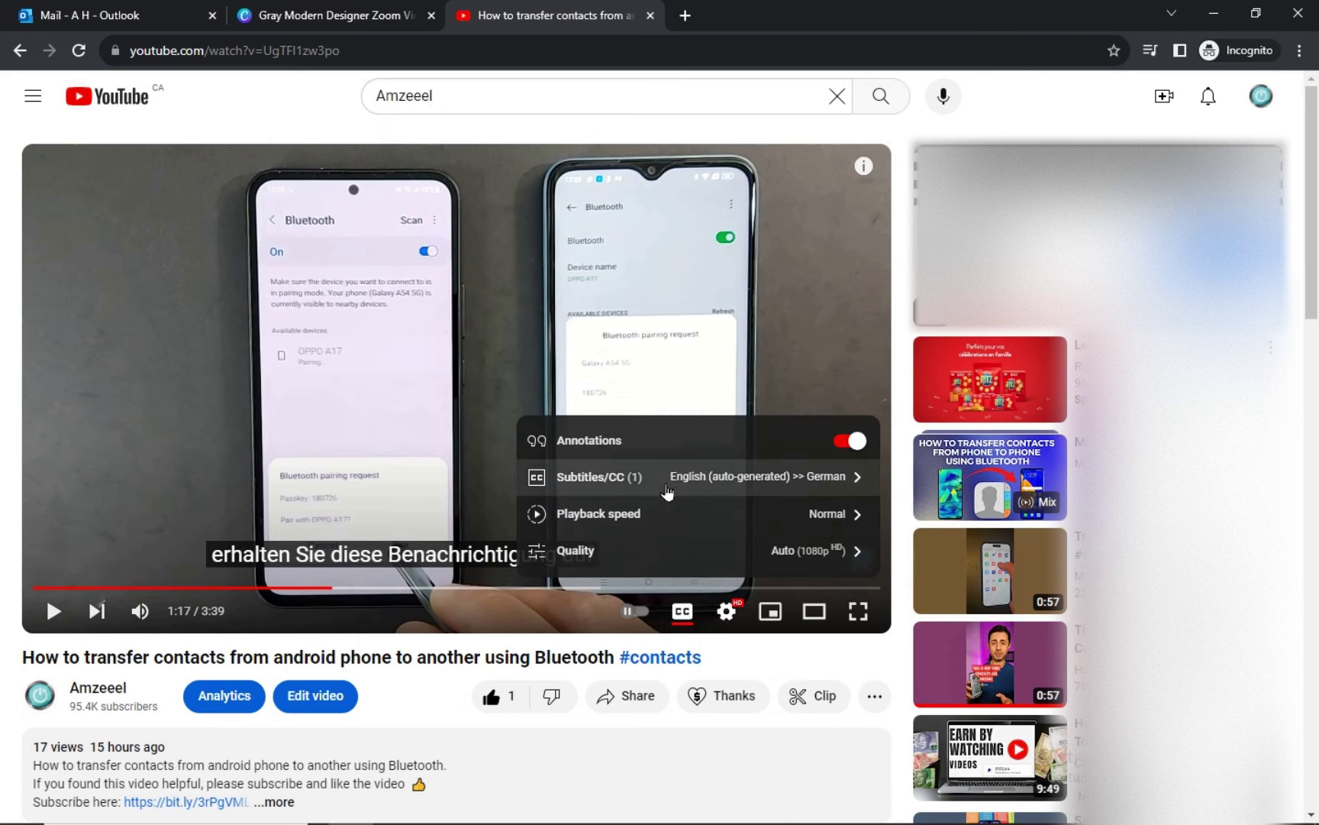
click(640, 480)
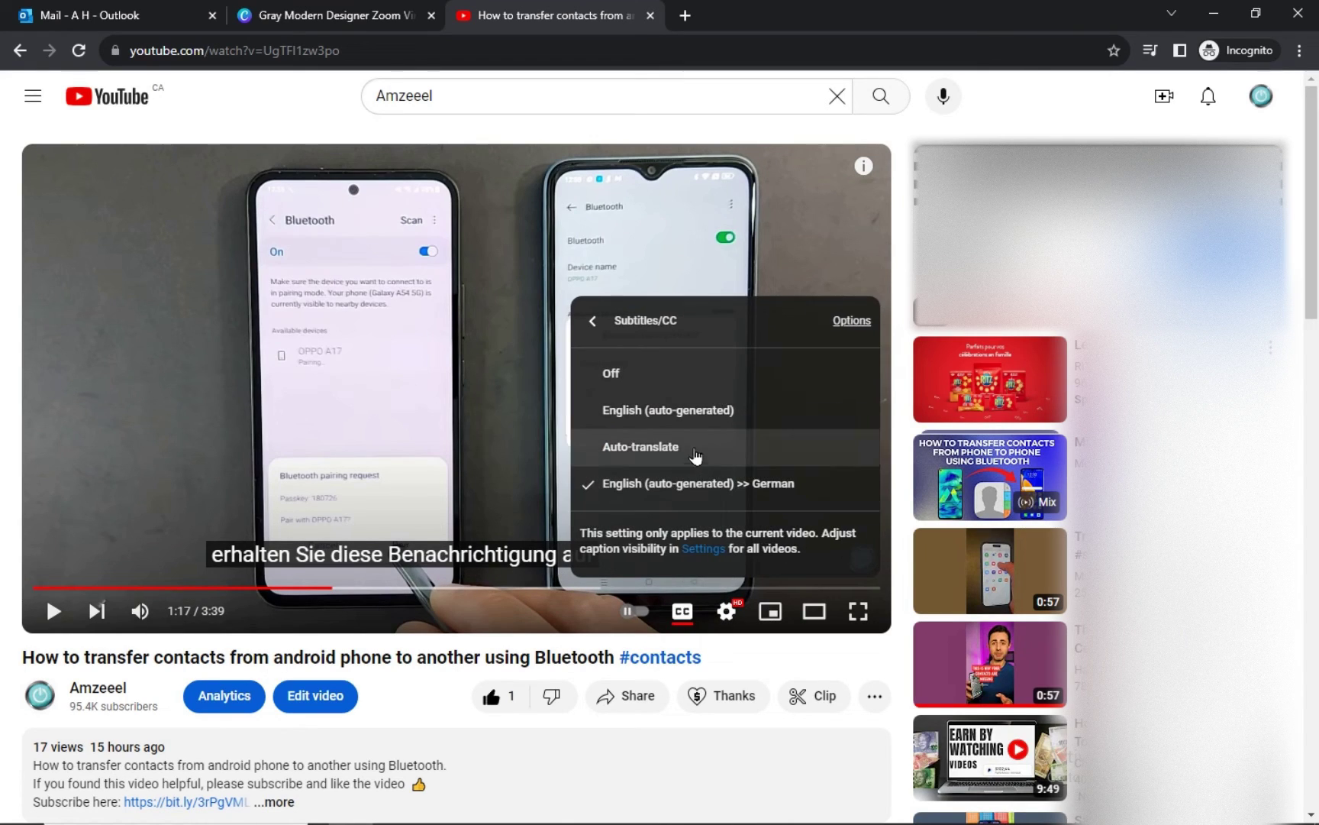
click(656, 457)
scroll(728, 403, down, 3)
scroll(736, 456, down, 3)
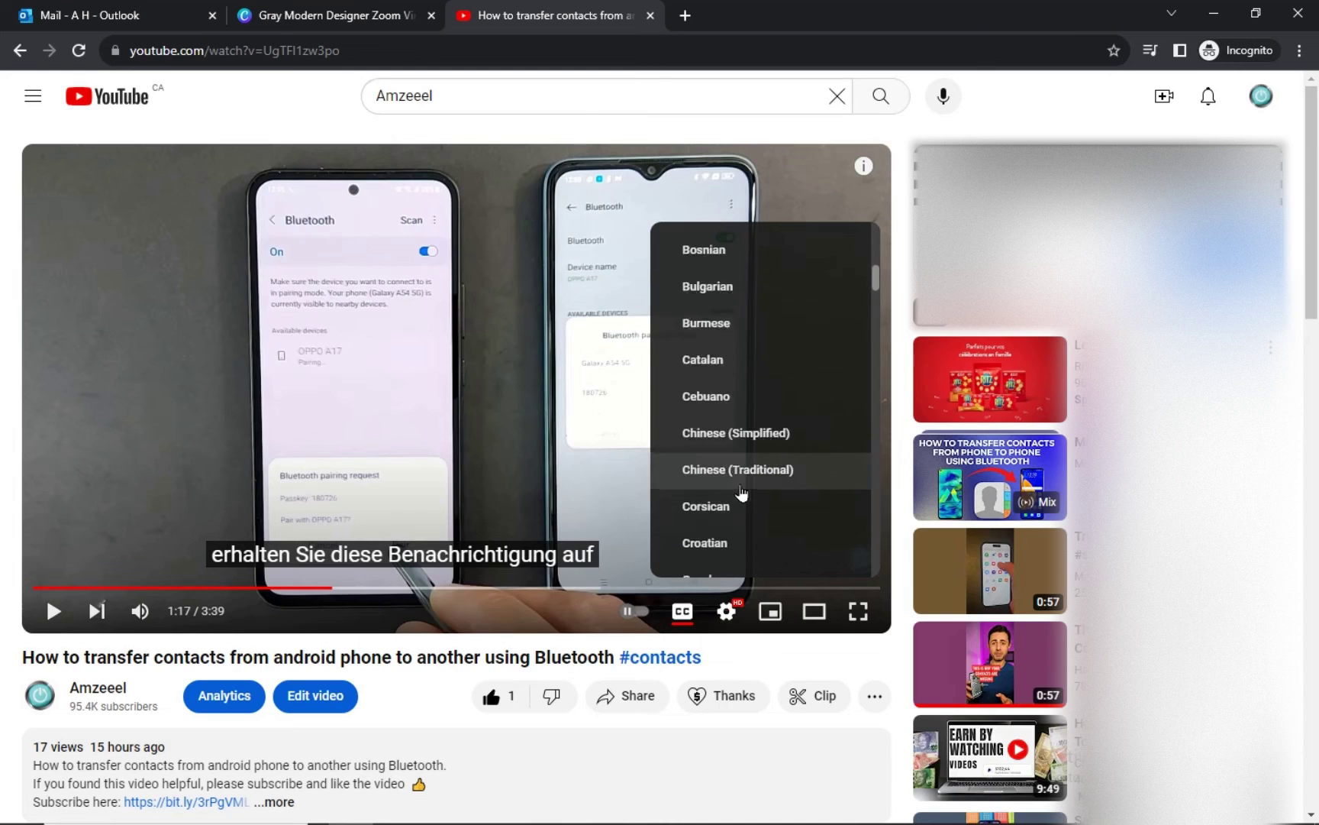
scroll(742, 495, down, 3)
scroll(740, 497, down, 3)
scroll(742, 494, down, 2)
scroll(743, 493, down, 1)
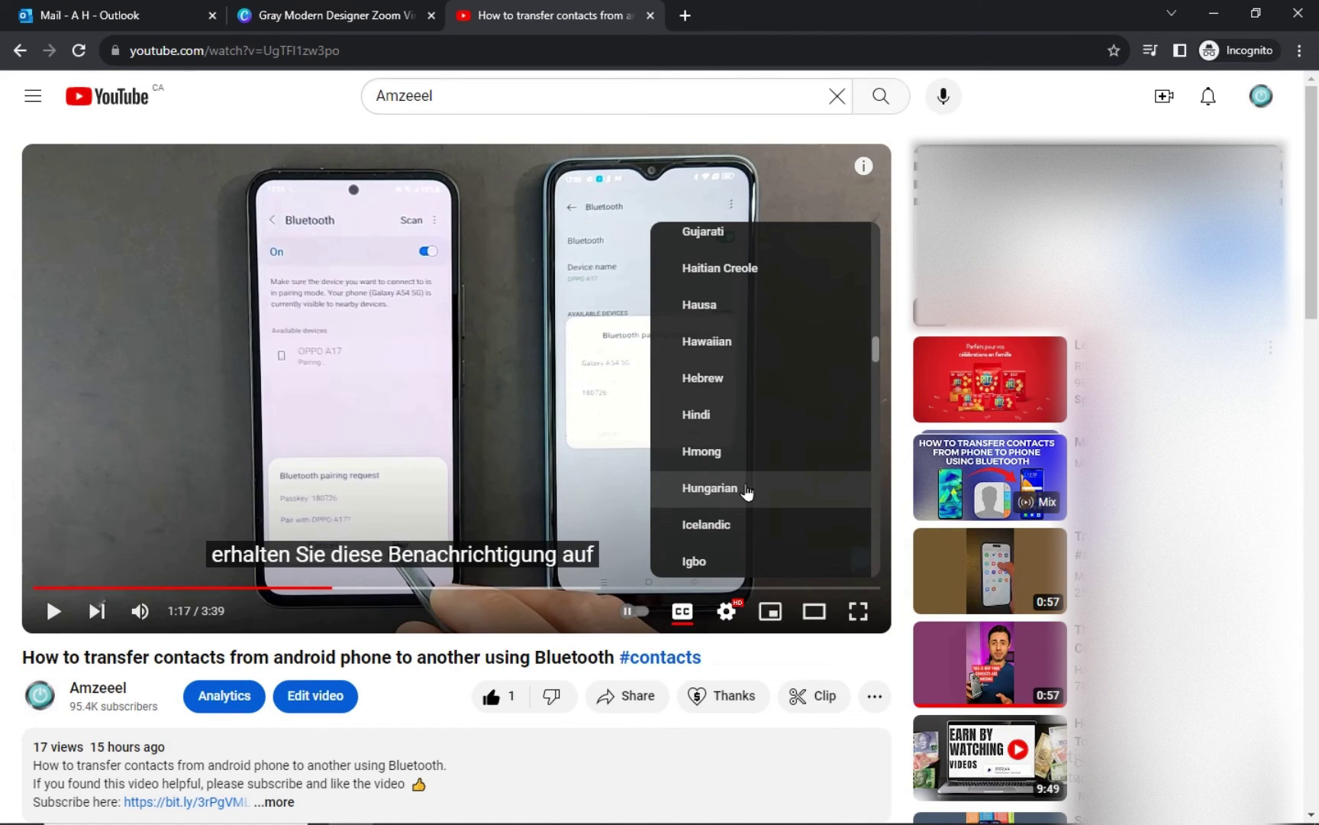
click(730, 430)
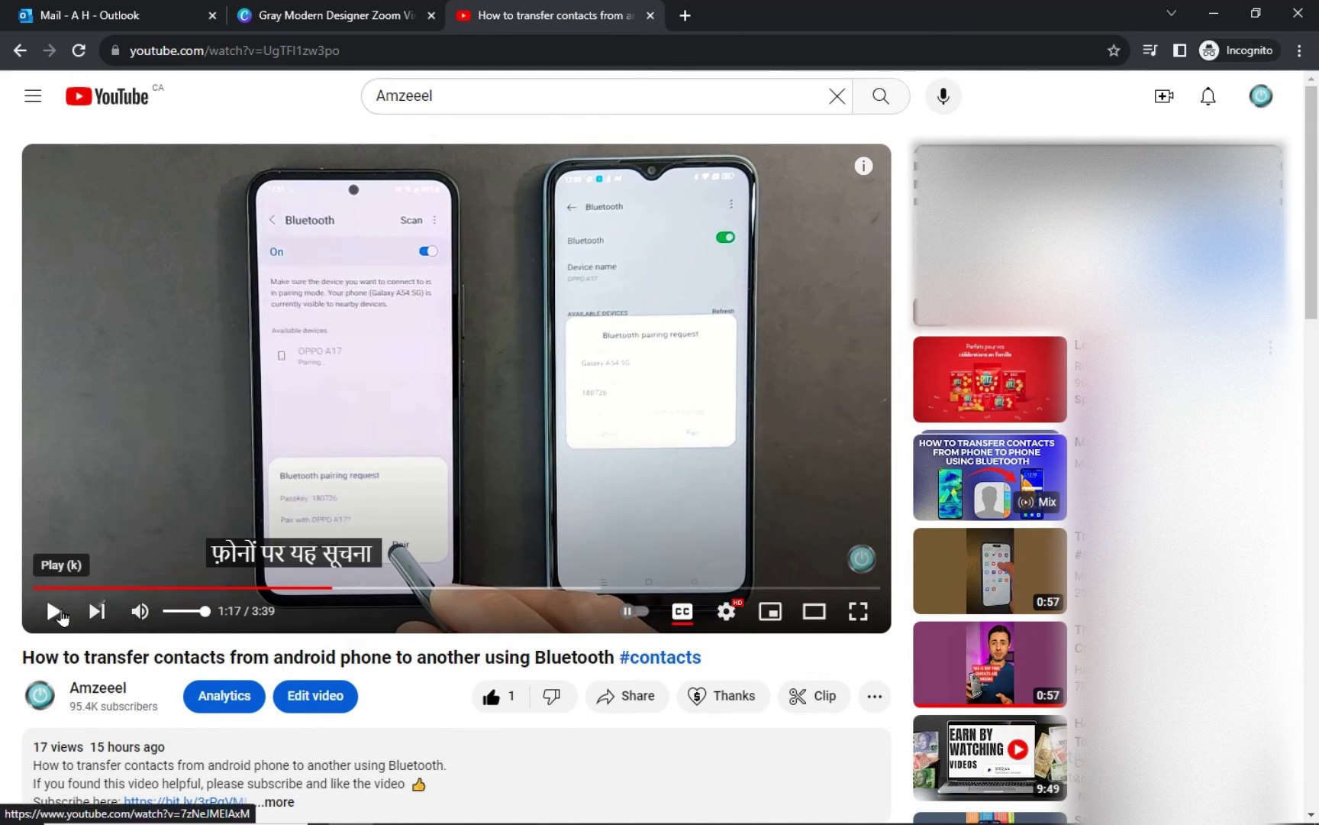
Resume playback muted, then toggle the Hindi subtitles off and back on
click(55, 611)
click(139, 610)
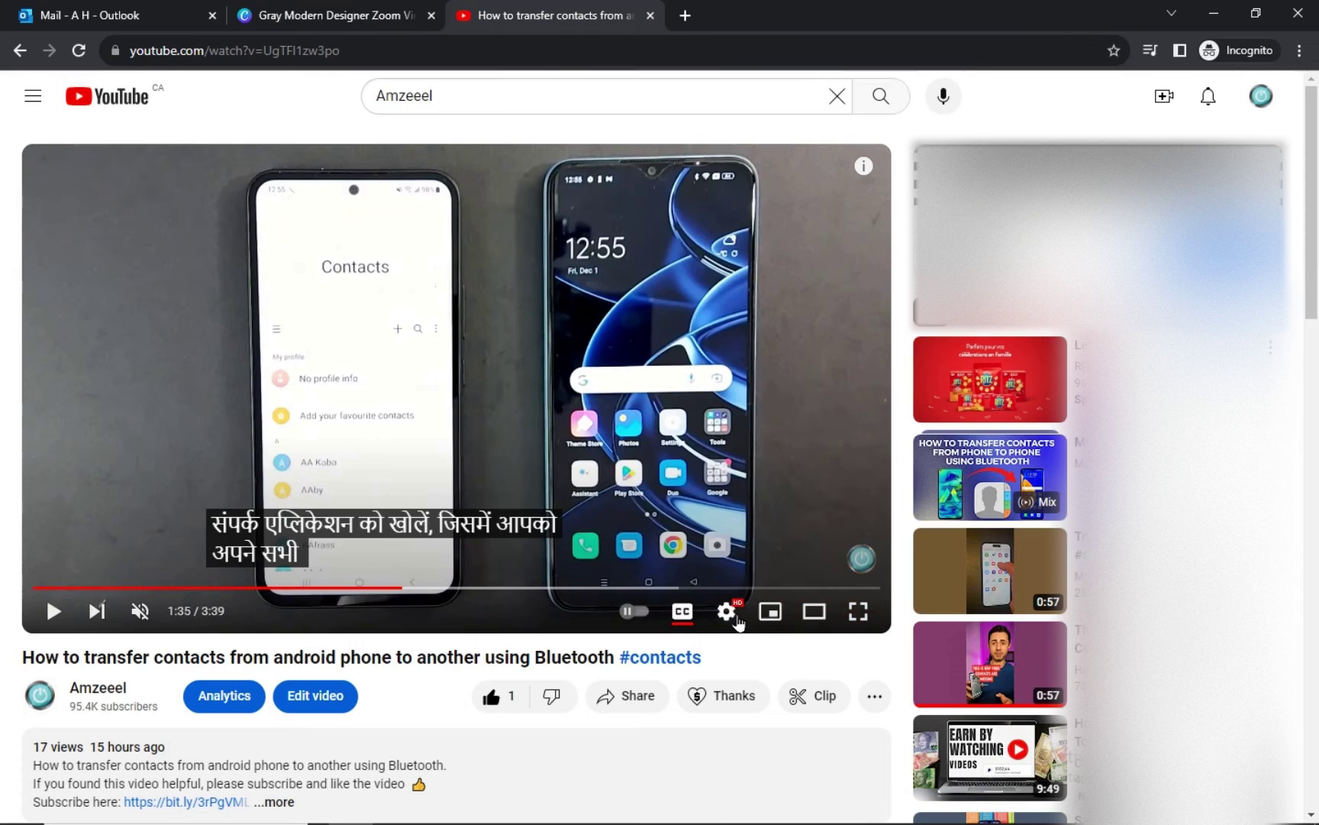
click(727, 610)
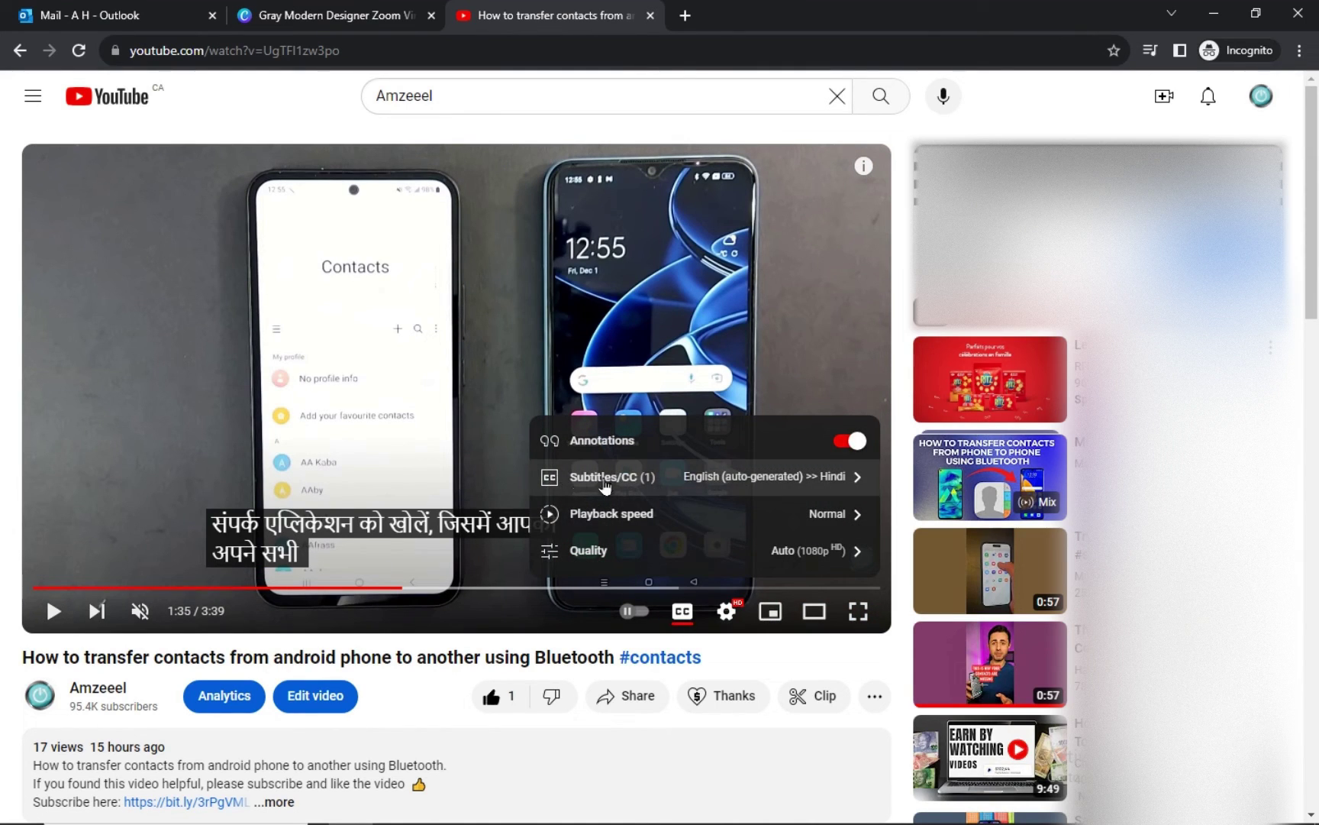
click(656, 482)
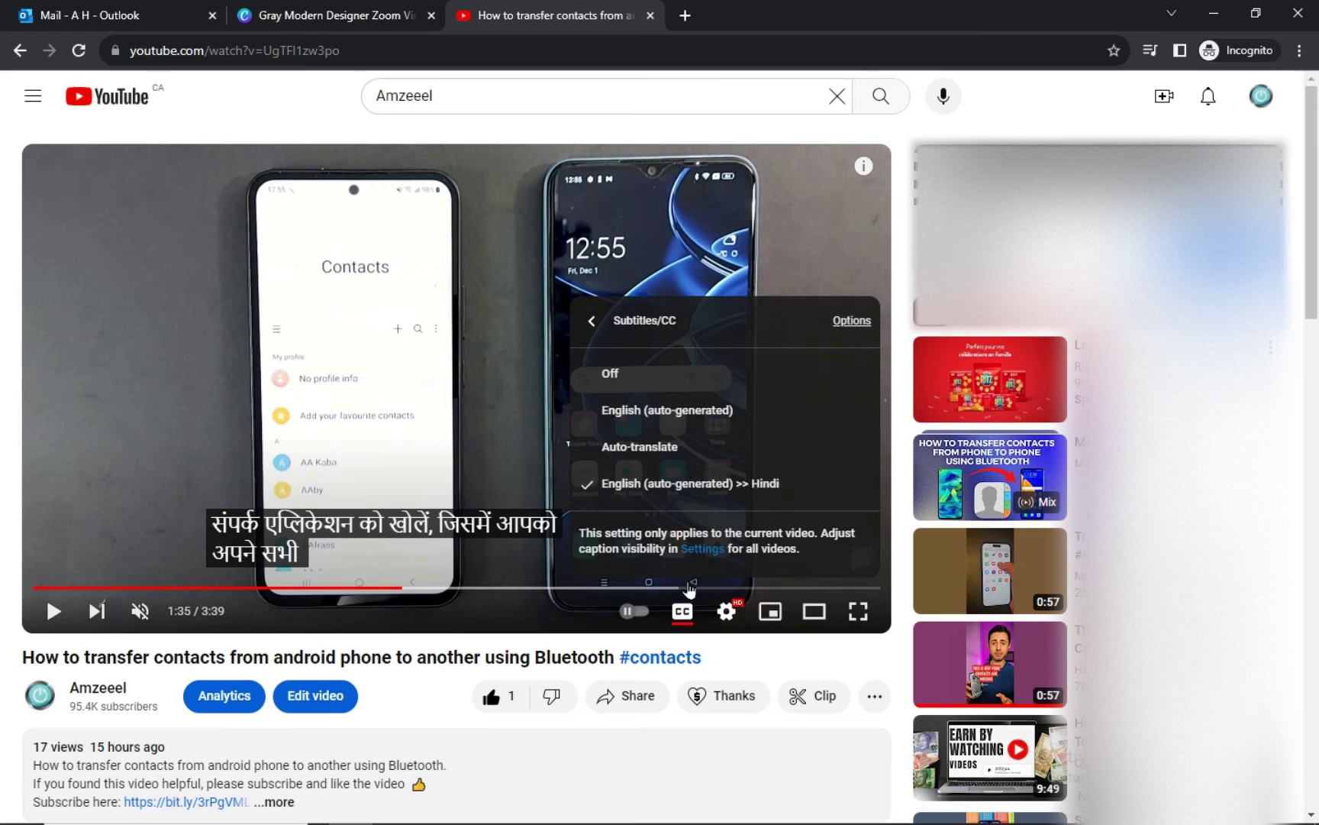
click(684, 622)
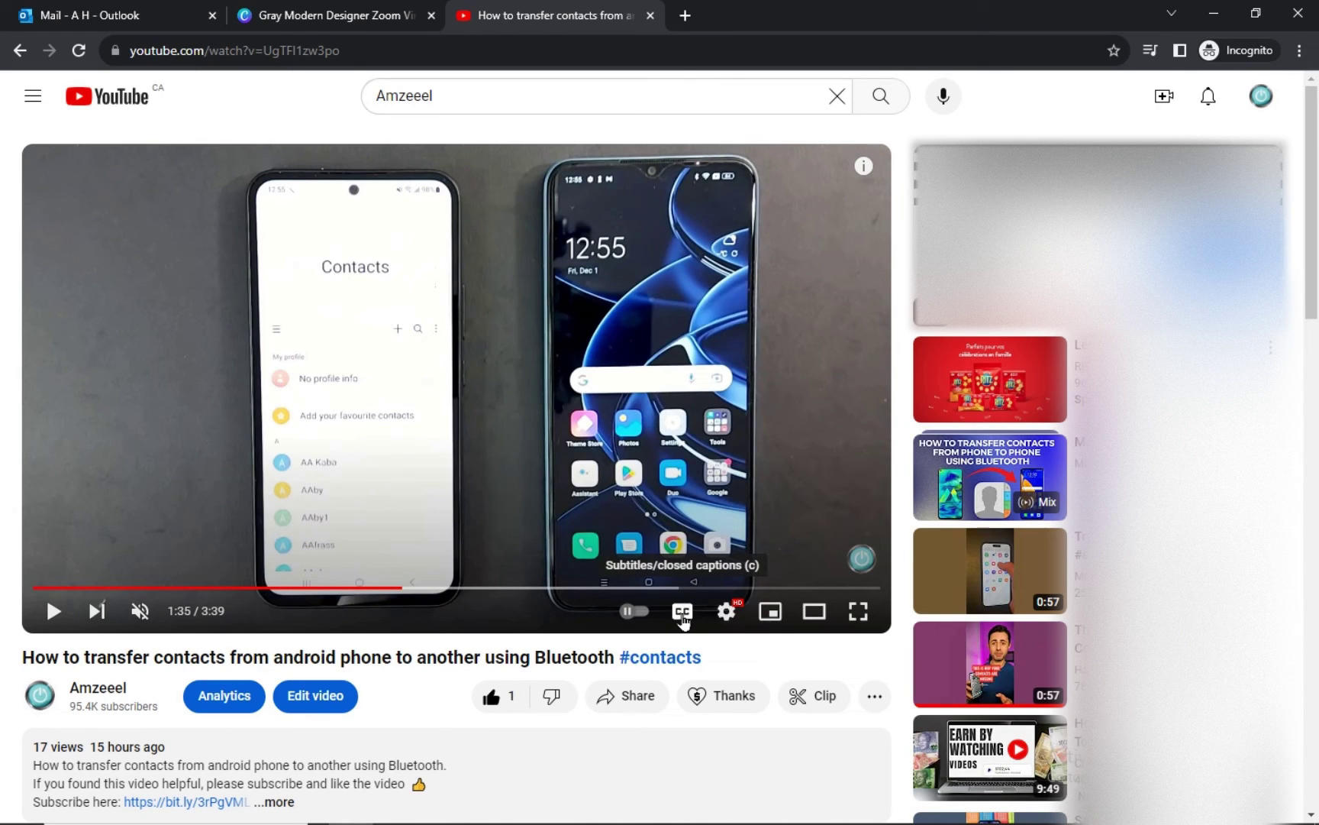
click(683, 613)
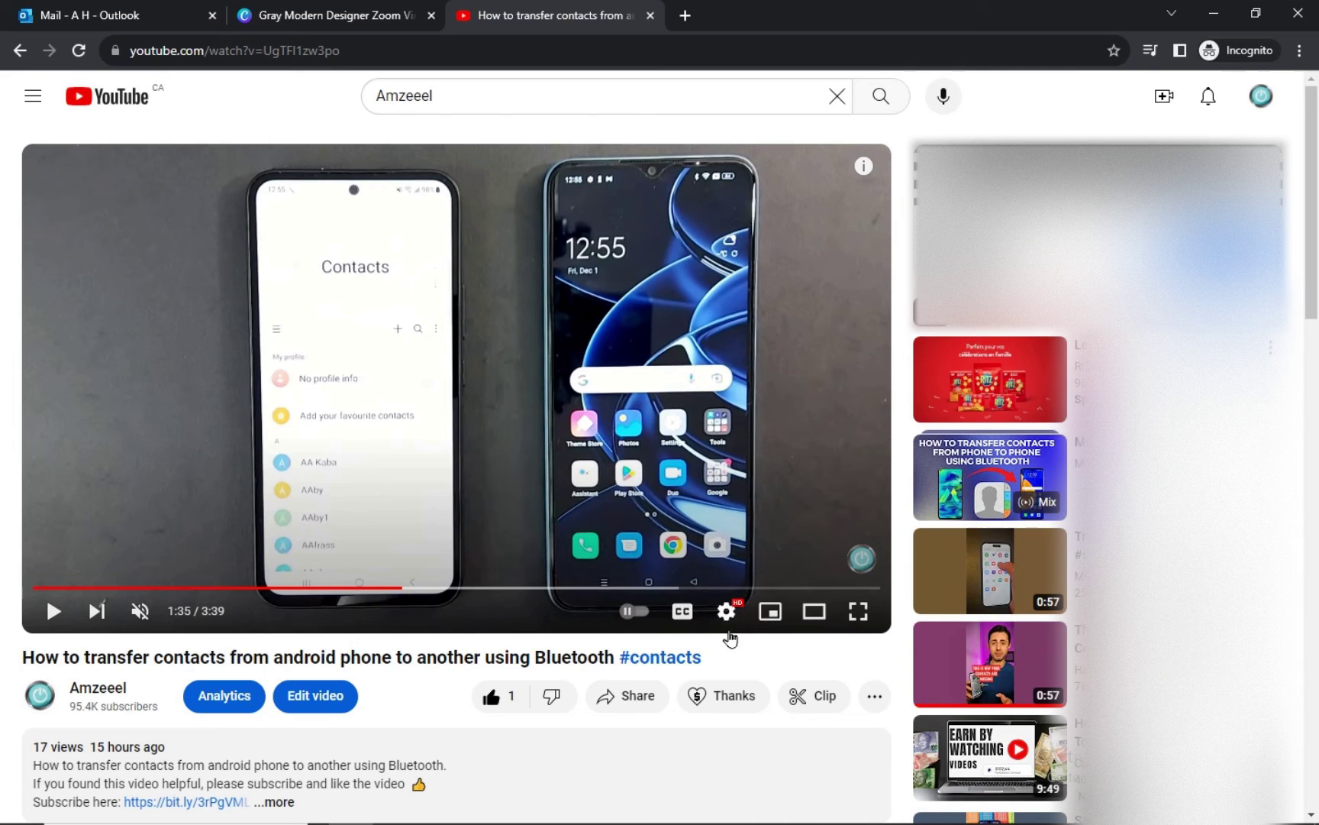
Re-enable Hindi subtitles and show the auto-translate language list in Subtitles/CC settings
click(684, 614)
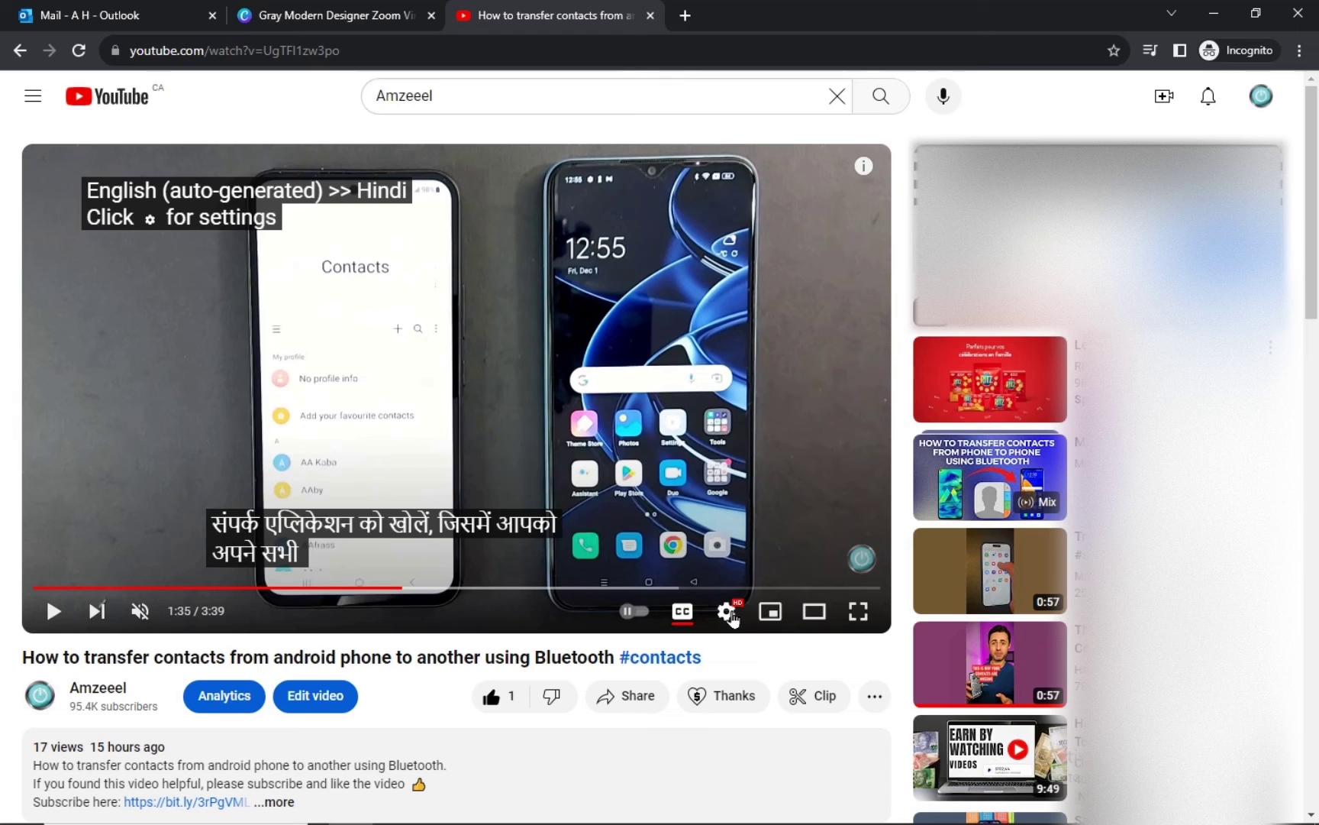
click(728, 613)
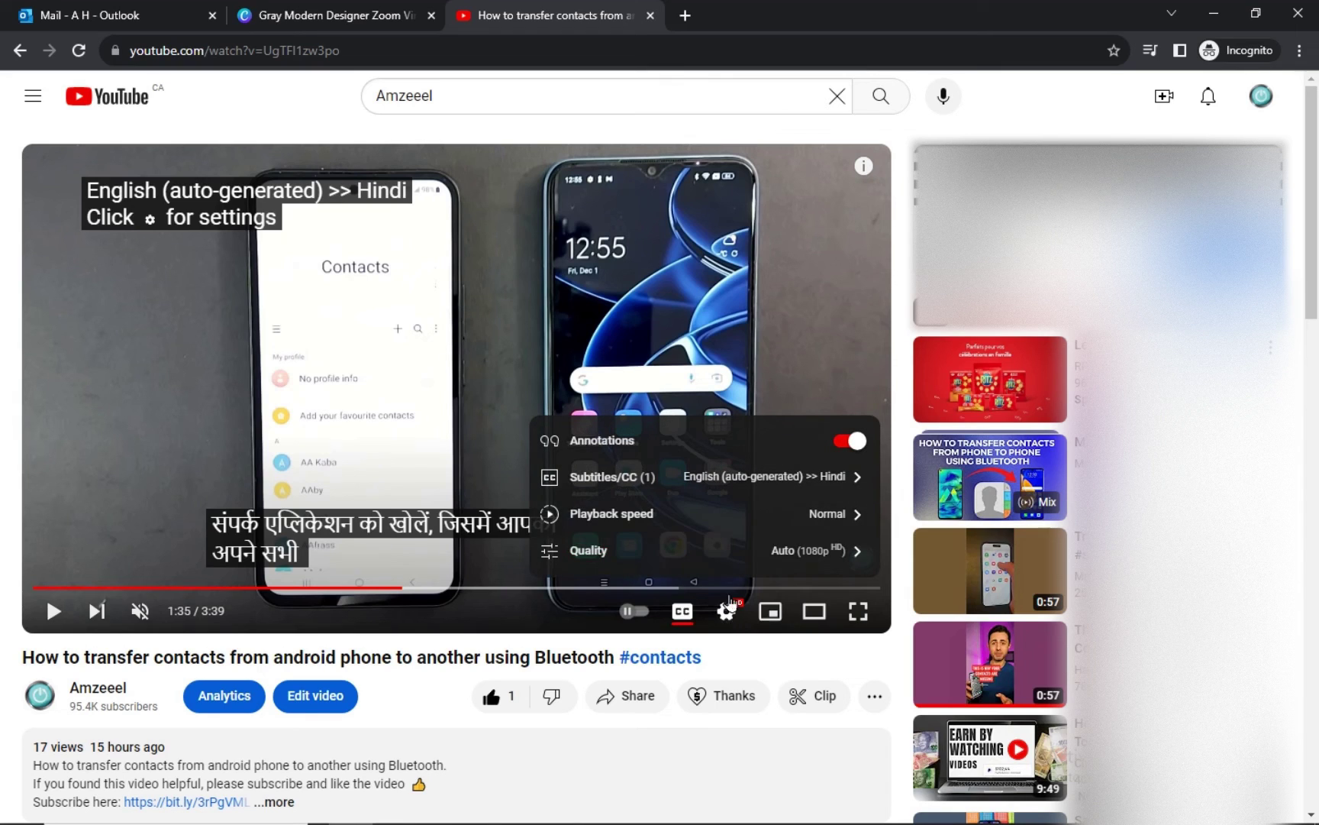
click(639, 486)
click(670, 453)
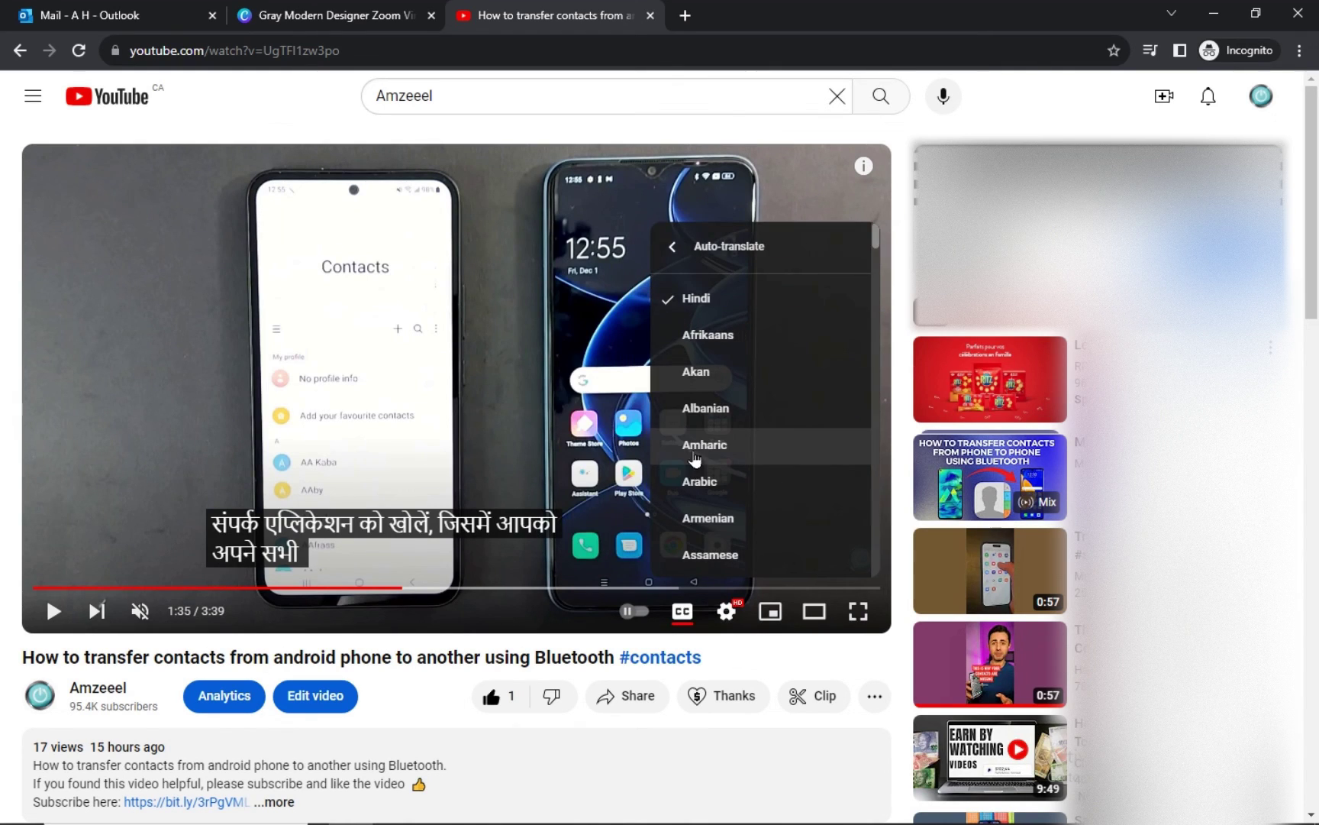
scroll(722, 412, down, 2)
scroll(744, 464, down, 3)
scroll(744, 469, down, 3)
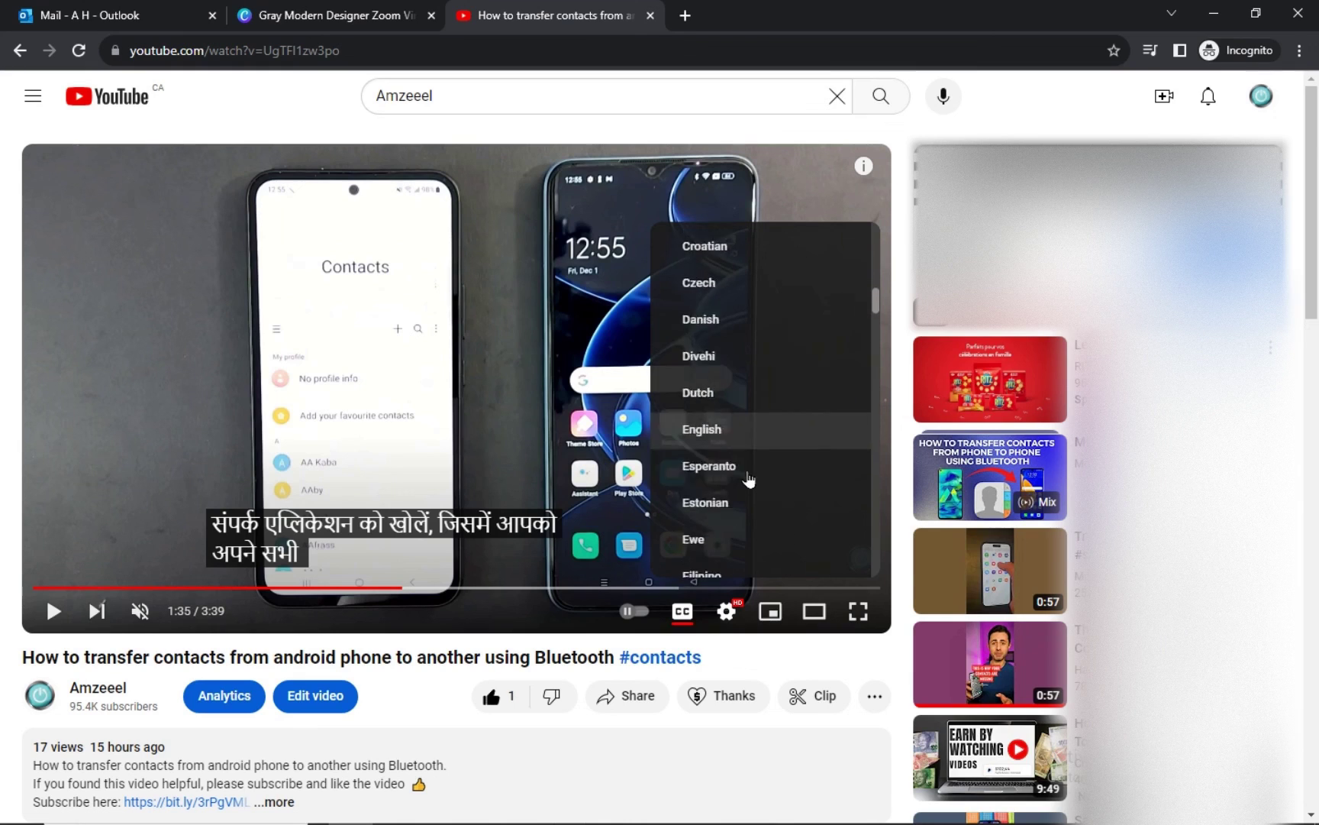
scroll(748, 477, down, 3)
scroll(772, 486, down, 2)
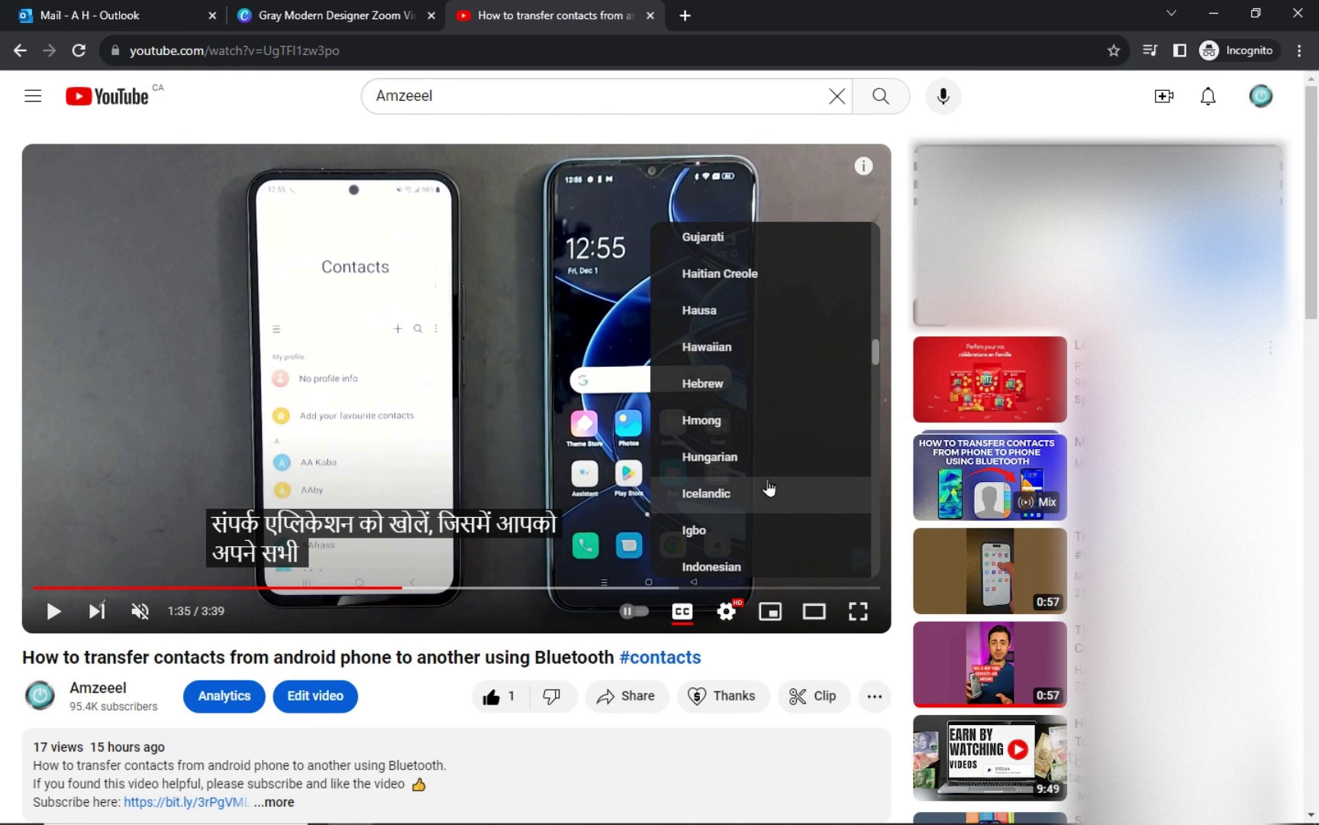